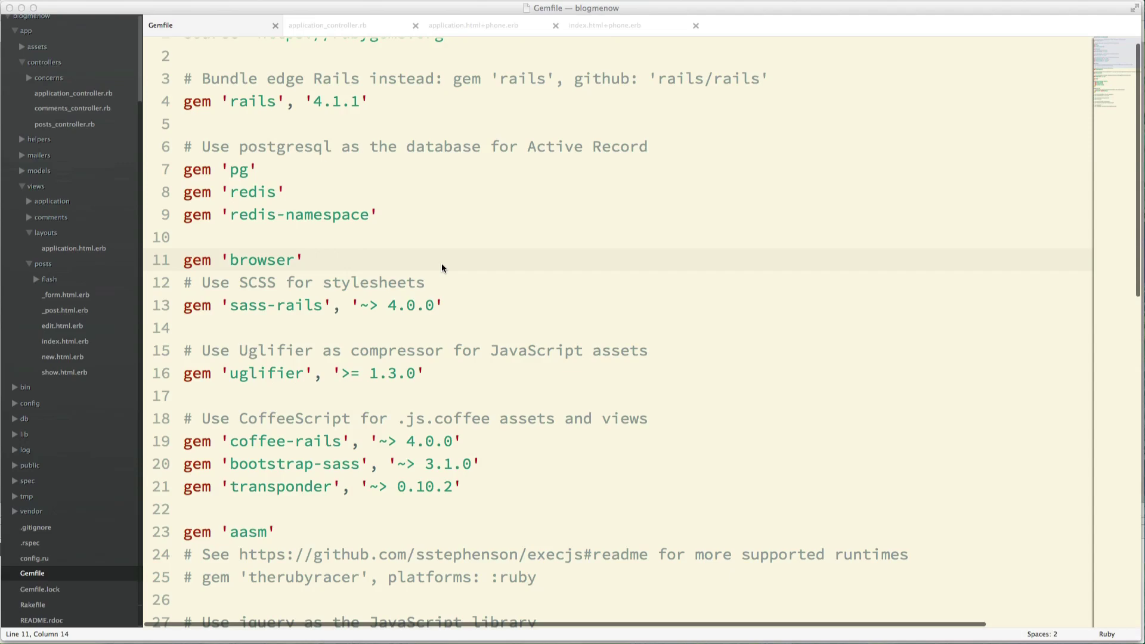
pyautogui.scroll(1, 441, 268)
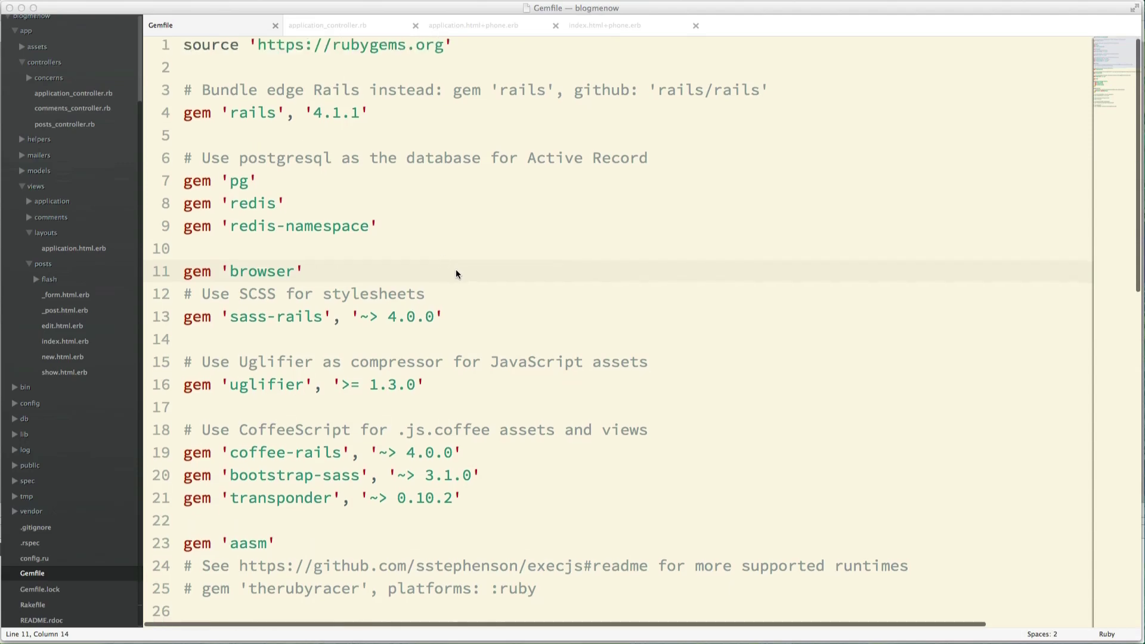
# Check the Gemfile's browser gem line, then open application_controller.rb.
pyautogui.click(386, 111)
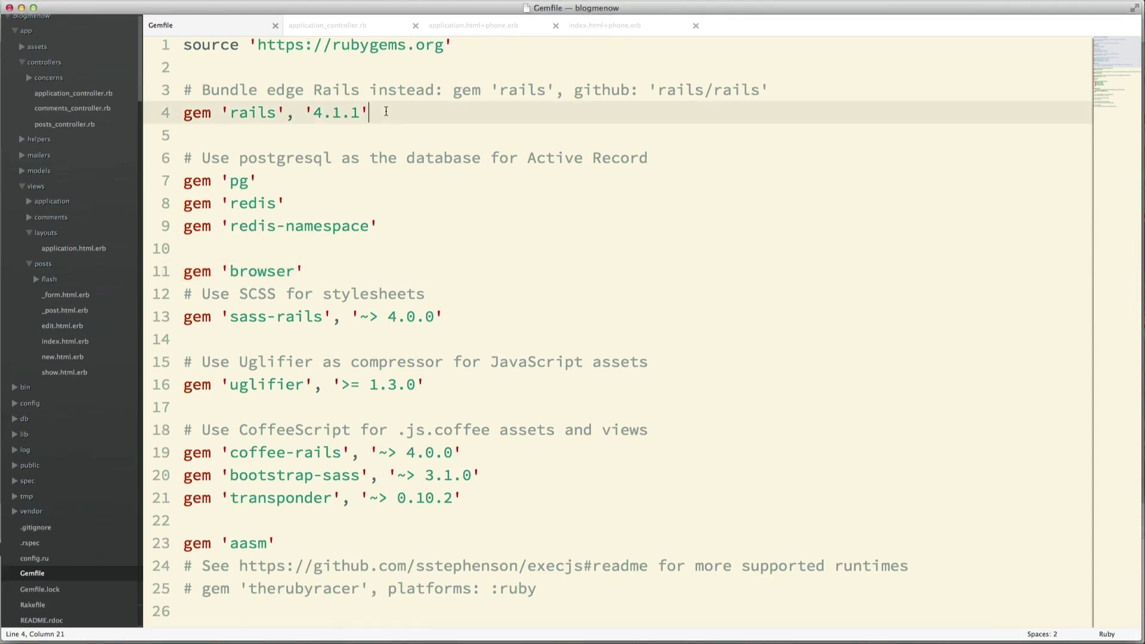
pyautogui.press('Down')
pyautogui.press('Down')
pyautogui.press('Down')
pyautogui.press('Down')
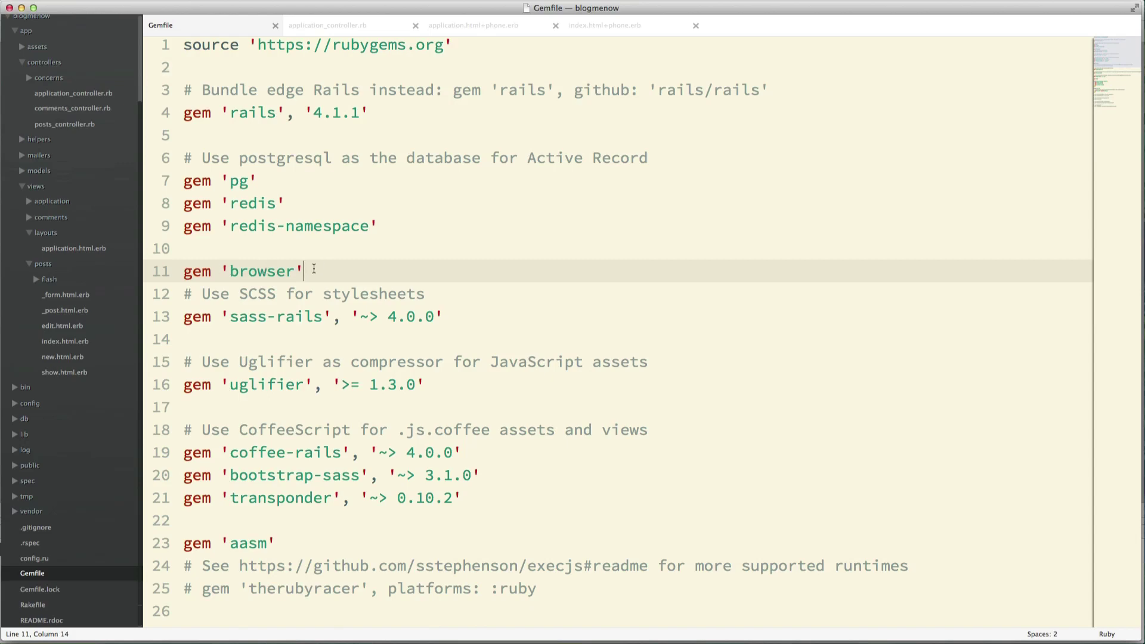
pyautogui.click(89, 95)
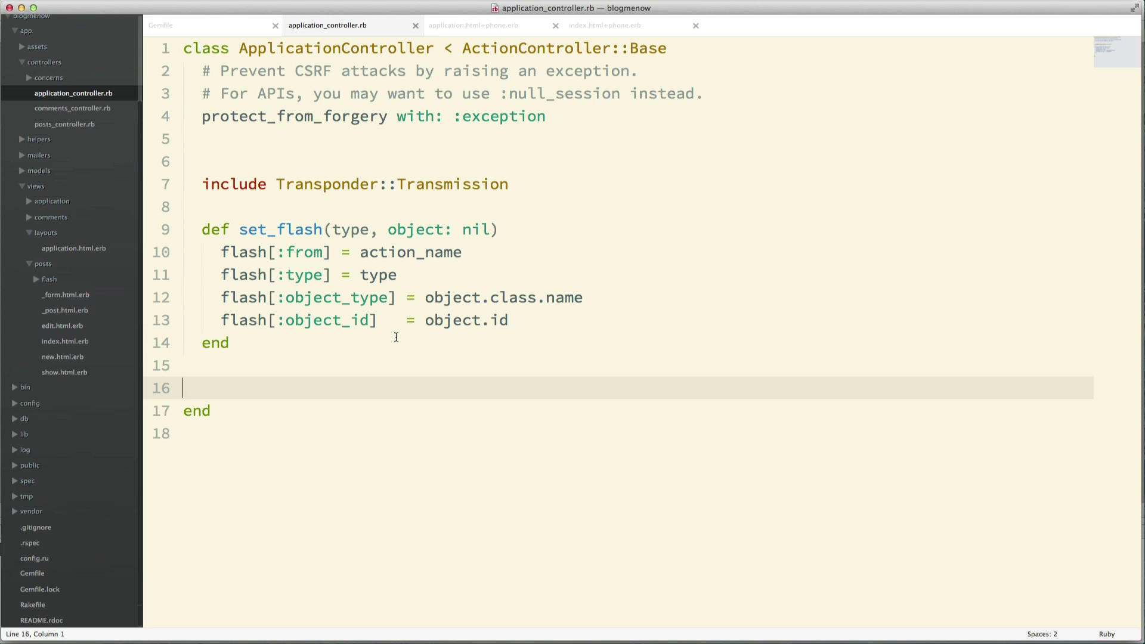
pyautogui.write('private')
# Under private, add set_device_type with request.variant = :phone if browser.mobile?
pyautogui.press('super+s')
pyautogui.press('Return')
pyautogui.press('Return')
pyautogui.press('Tab')
pyautogui.write('d')
pyautogui.press('Tab')
pyautogui.write('set')
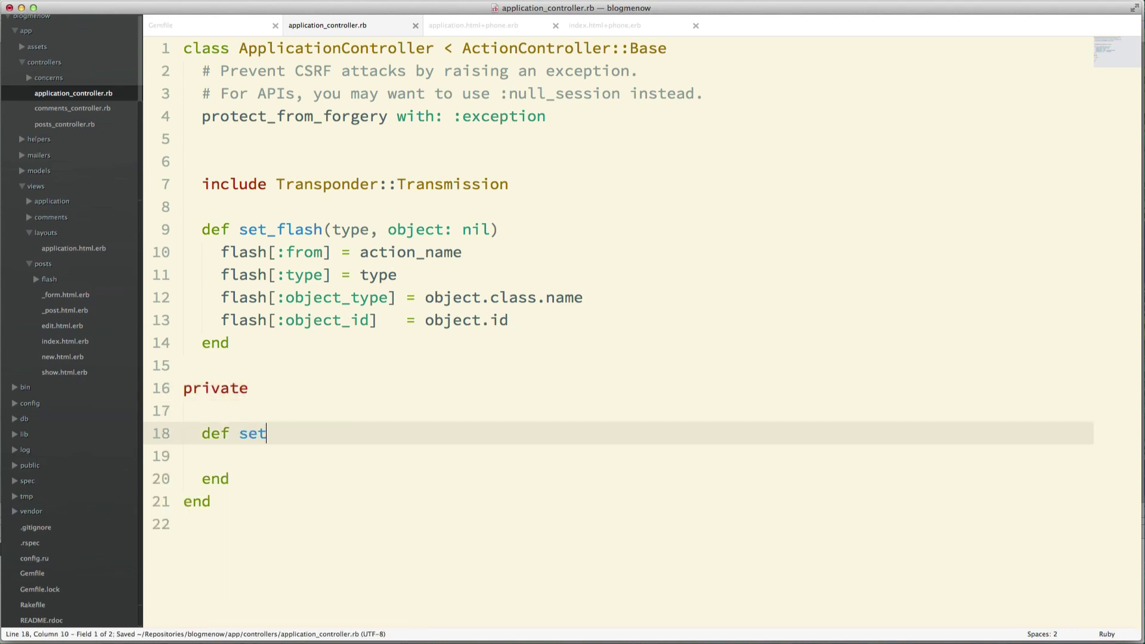
pyautogui.write('_device_T')
pyautogui.press('BackSpace')
pyautogui.press('BackSpace')
pyautogui.write('_type')
pyautogui.press('Tab')
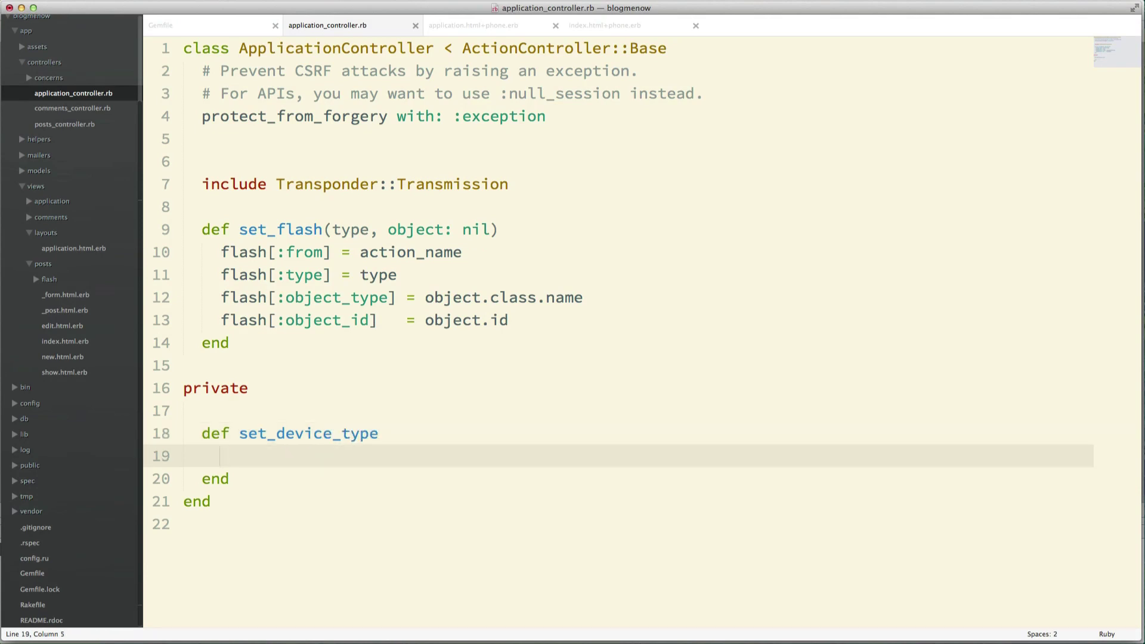
pyautogui.write('request.va')
pyautogui.write('riant = :')
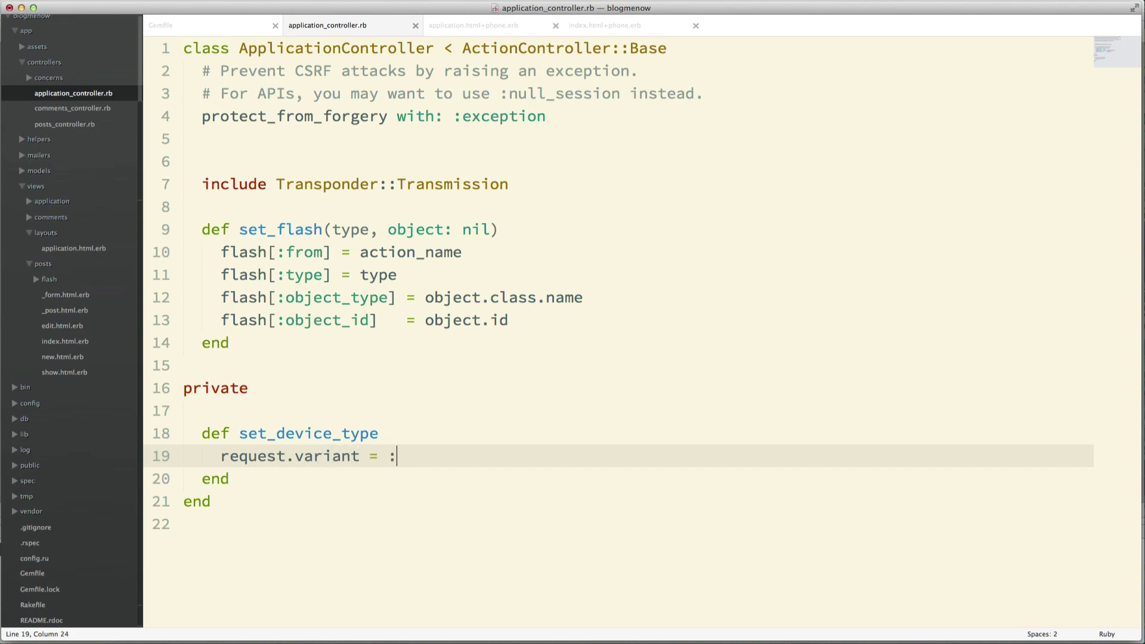
pyautogui.write('hp')
pyautogui.press('BackSpace')
pyautogui.press('BackSpace')
pyautogui.write('phone ')
pyautogui.write('if browse')
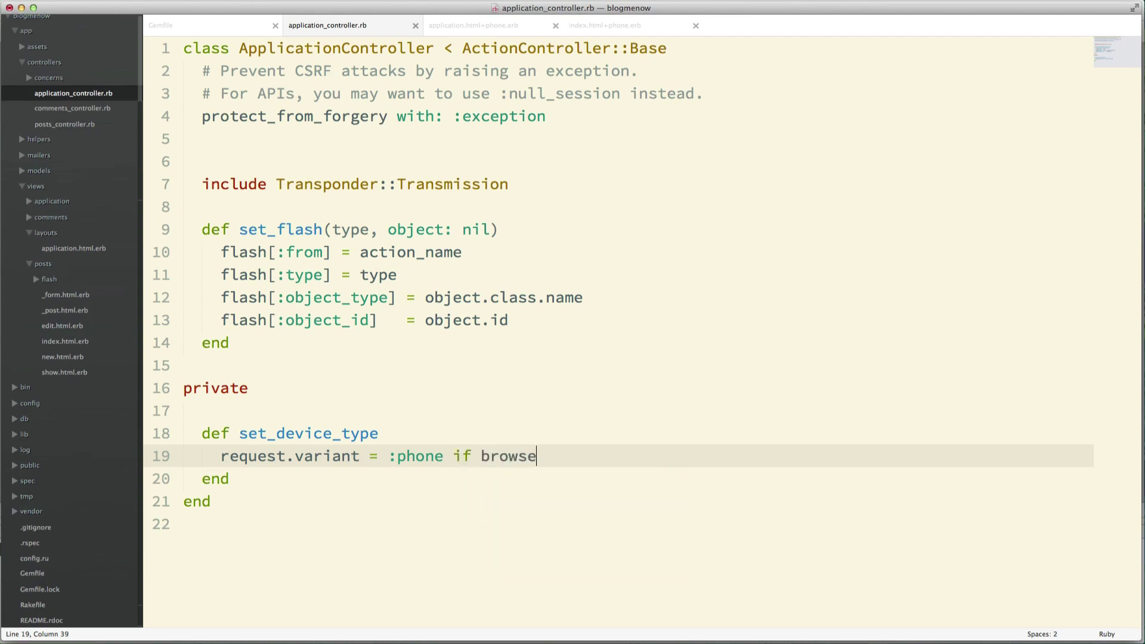
pyautogui.write('r.mobile?')
pyautogui.press('super+s')
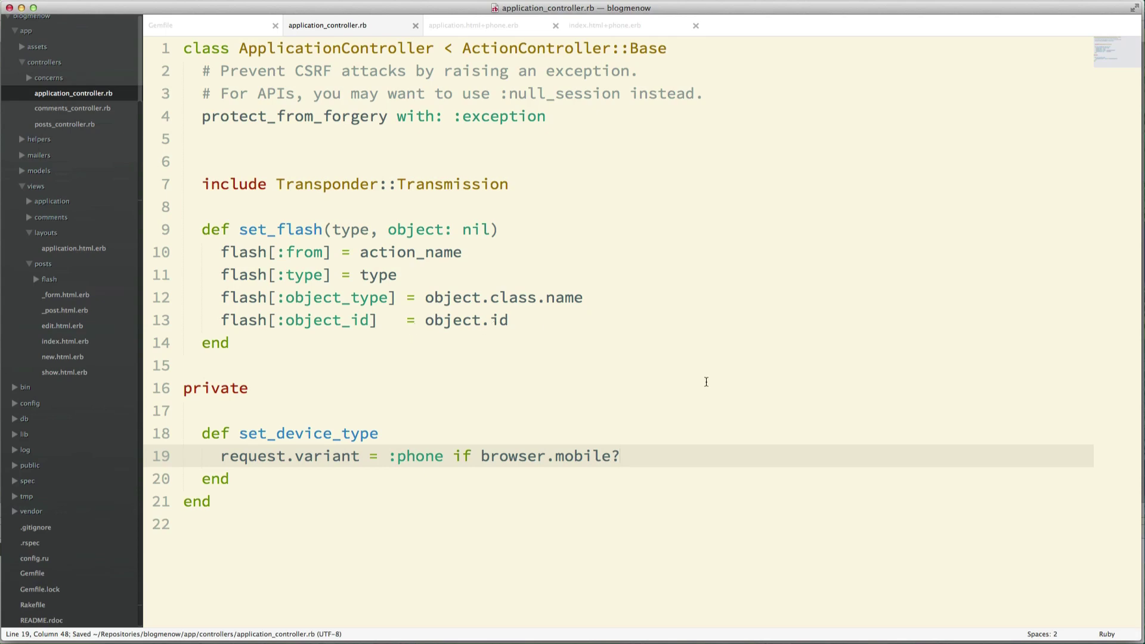
pyautogui.press('Return')
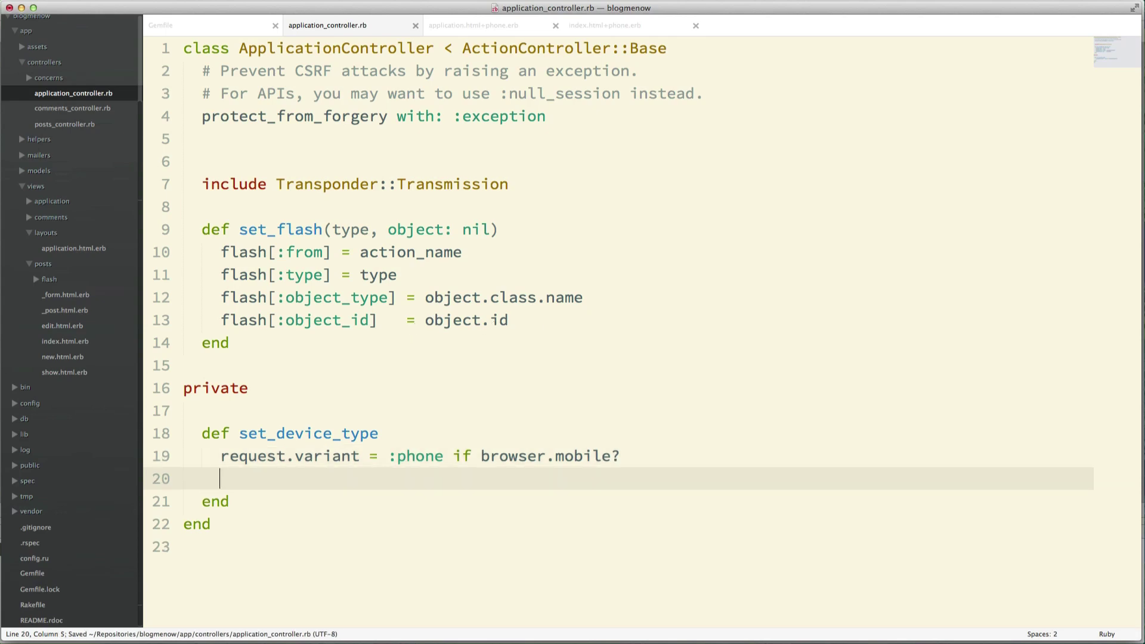
pyautogui.write('reques')
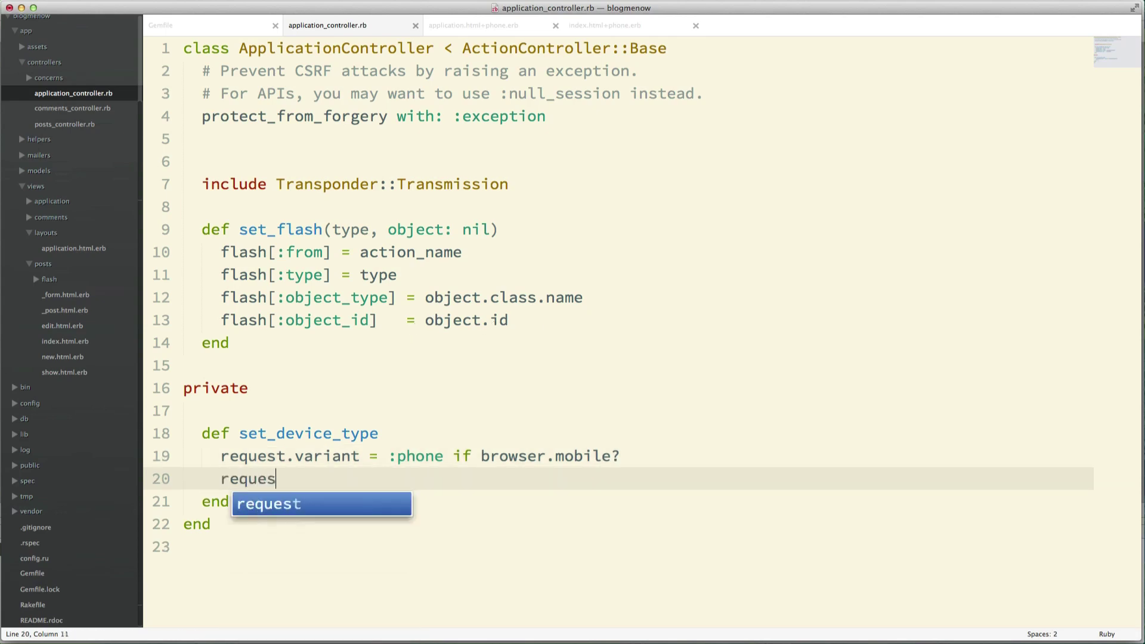
pyautogui.write('t.varia')
pyautogui.press('Tab')
pyautogui.write('=')
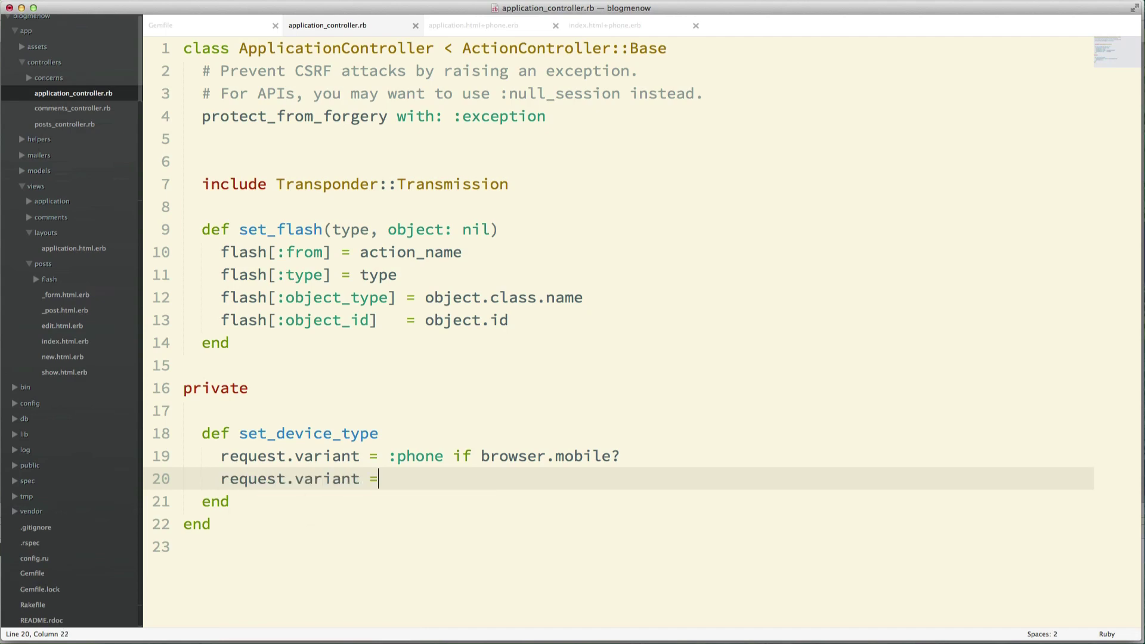
pyautogui.write(' :tablet if b')
pyautogui.write('rowser.table')
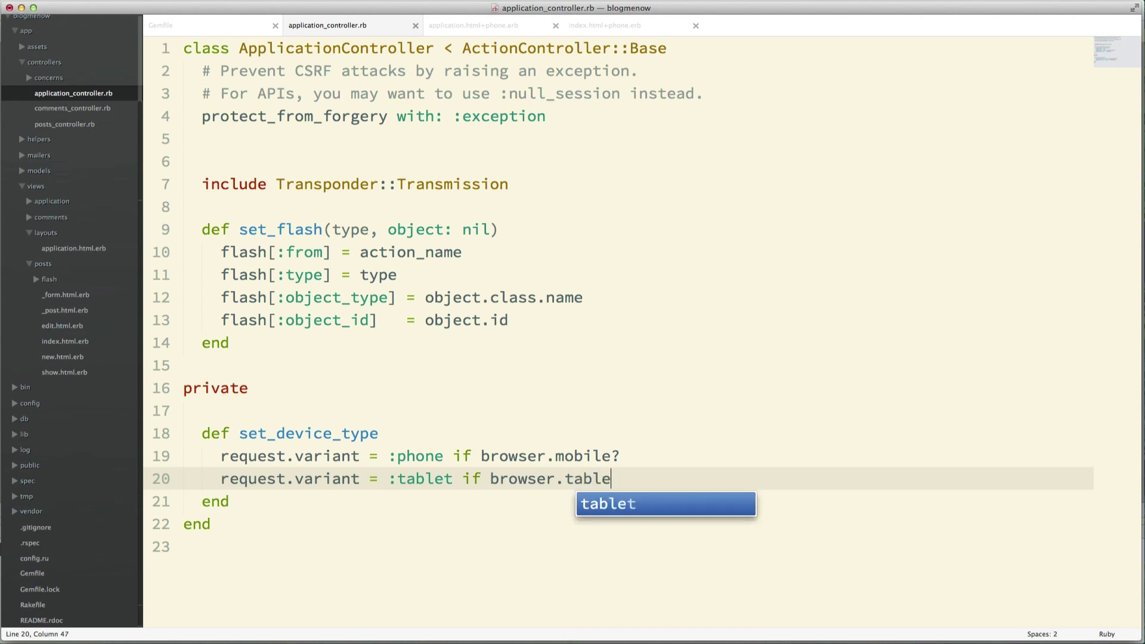
pyautogui.write('t?')
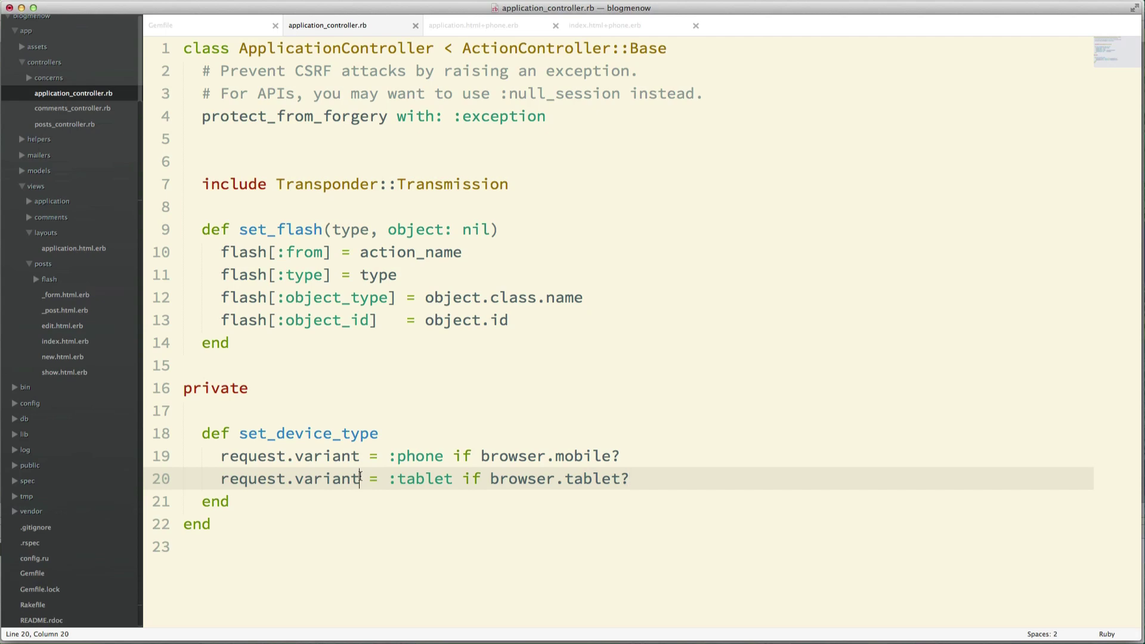
# Delete the tablet variant line and save the controller.
pyautogui.tripleClick(362, 479)
pyautogui.press('BackSpace')
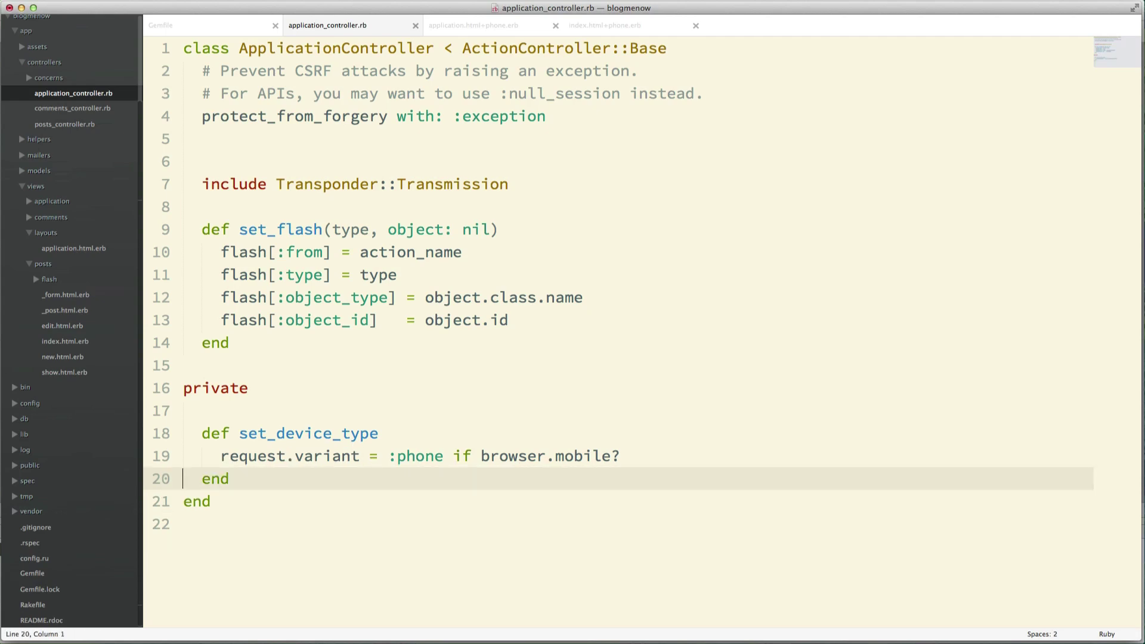
pyautogui.hotkey('ctrl', 's')
pyautogui.click(423, 458)
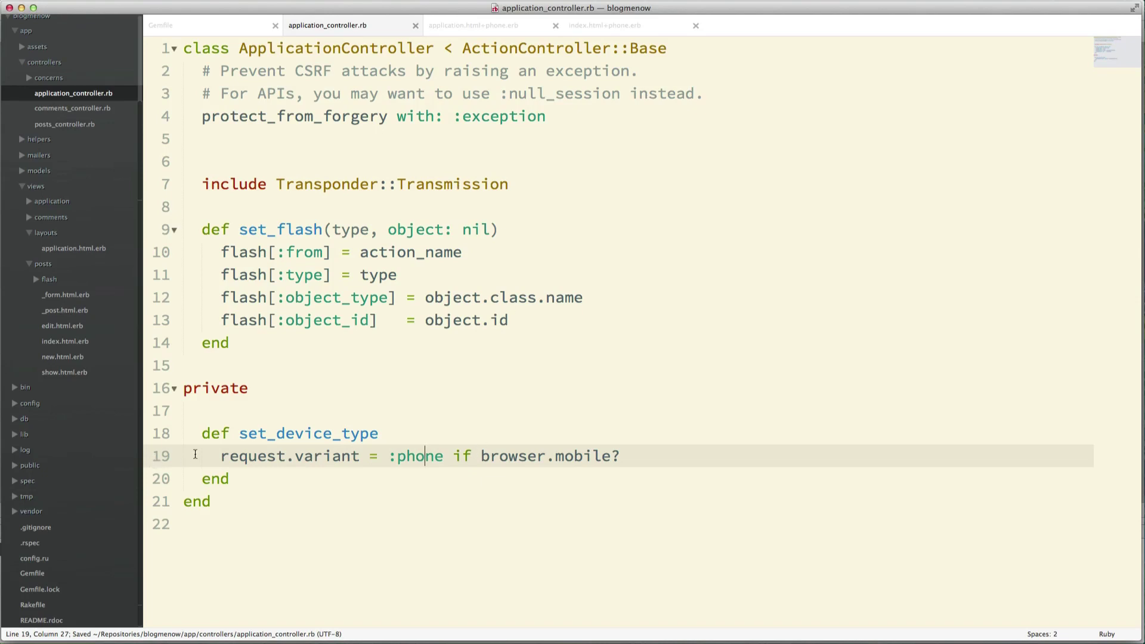
pyautogui.click(307, 159)
# Add a before_action calling set_device_type in the controller and save it.
pyautogui.press('Tab')
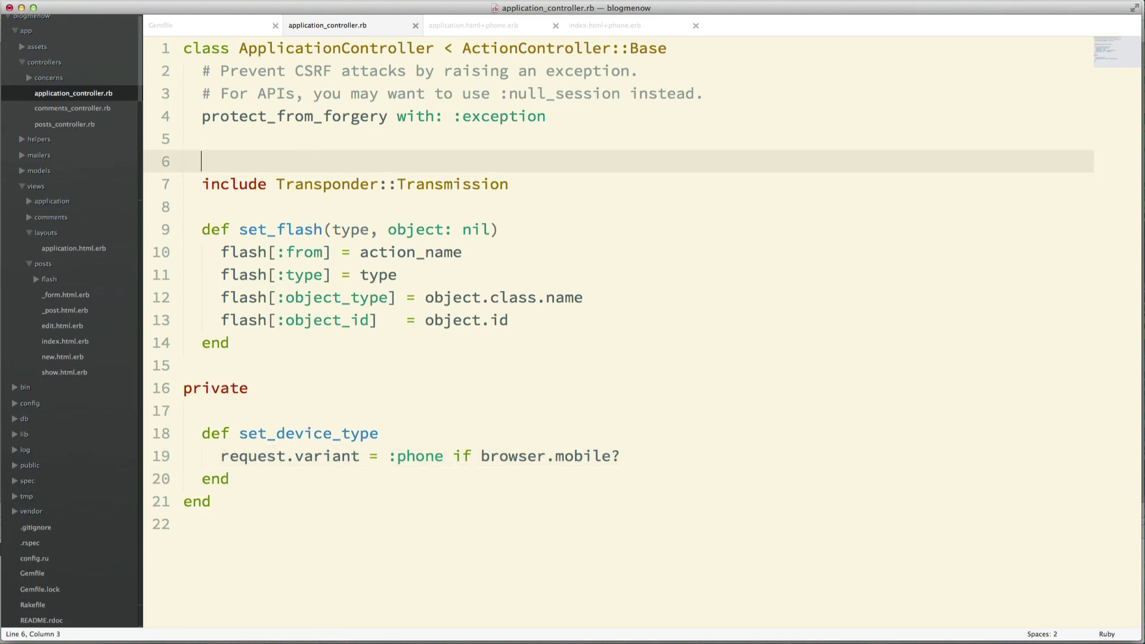
pyautogui.press('Up')
pyautogui.press('Return')
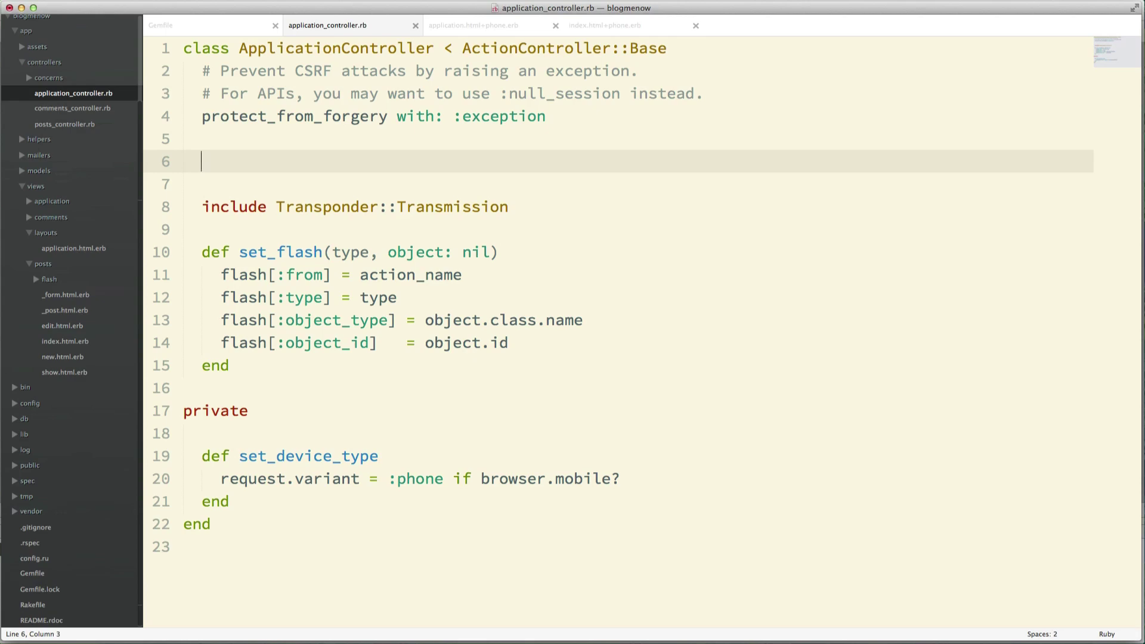
pyautogui.write('before_acti')
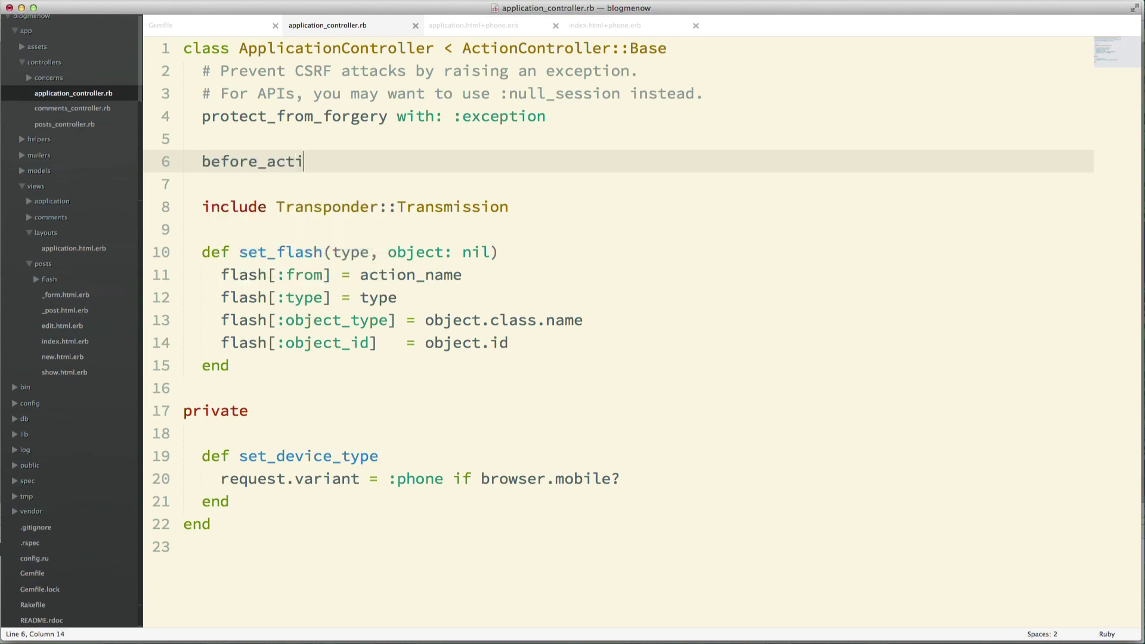
pyautogui.write('on :set')
pyautogui.press('Tab')
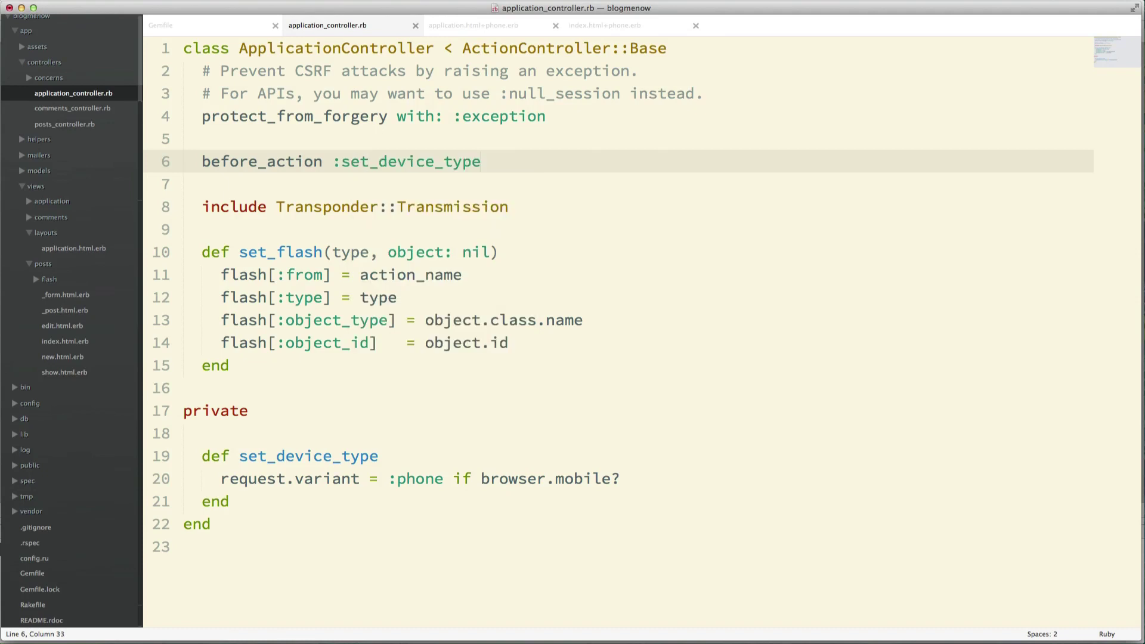
pyautogui.press('super+s')
# Open app/views/layouts/application.html.erb to view its HTML markup.
pyautogui.doubleClick(421, 479)
pyautogui.click(409, 478)
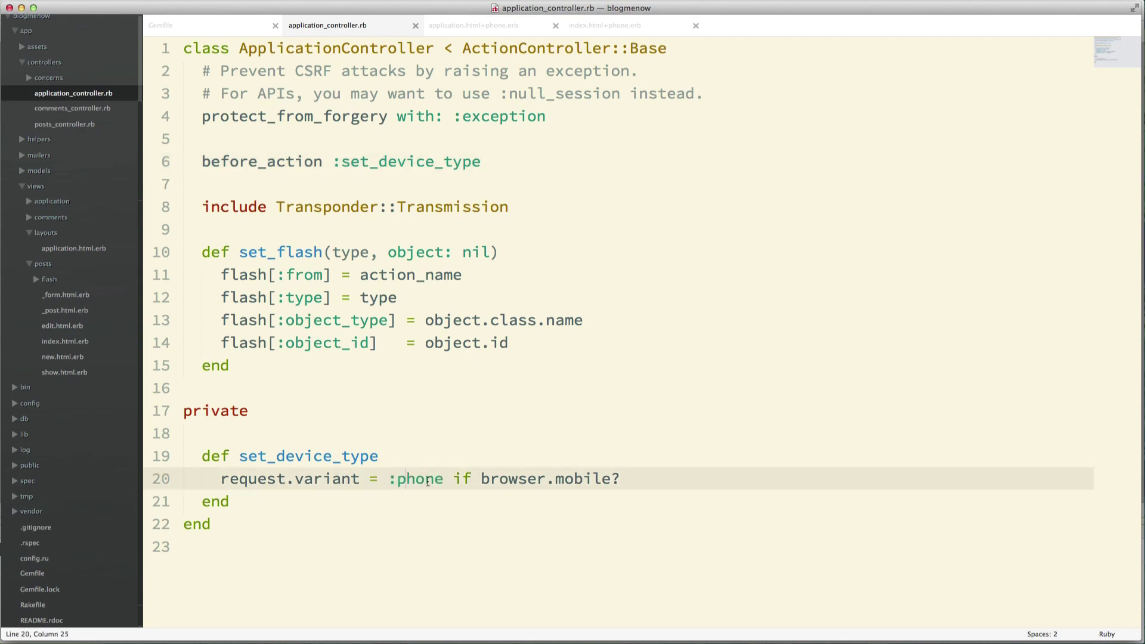
pyautogui.press('super+Tab')
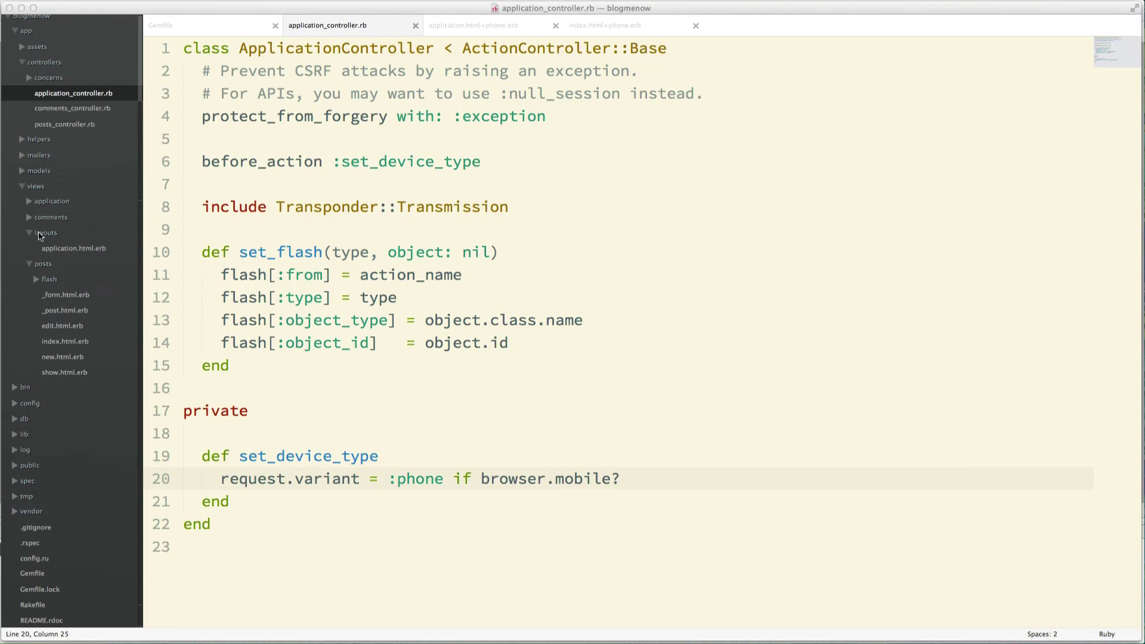
pyautogui.click(65, 251)
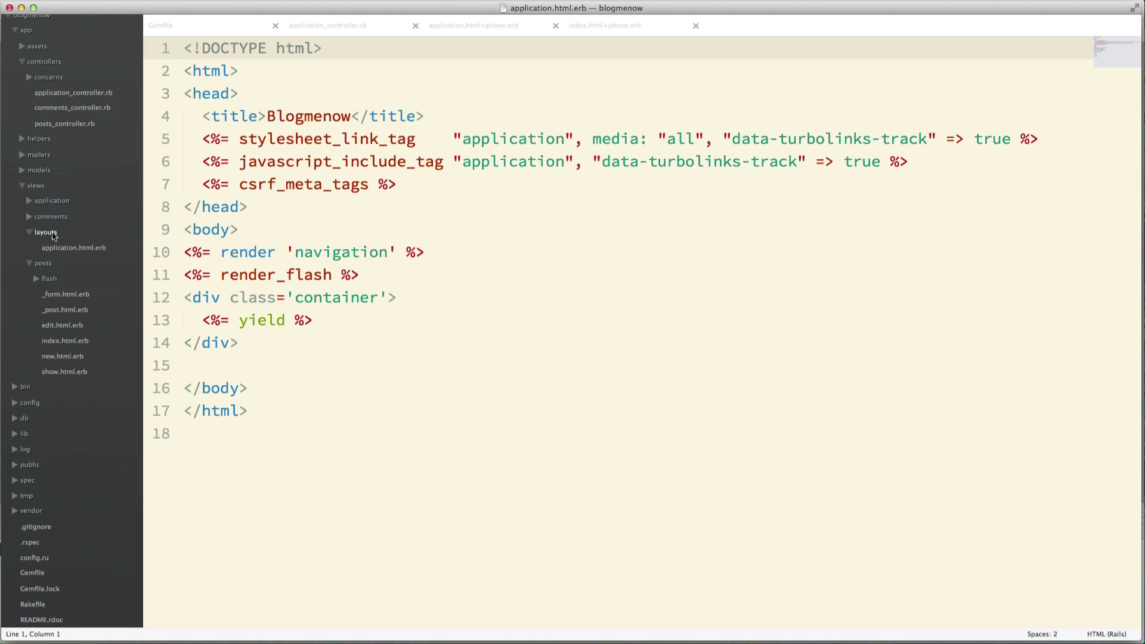
pyautogui.rightClick(56, 232)
# Create a new file in layouts saved as application.html+phone.erb.
pyautogui.click(79, 239)
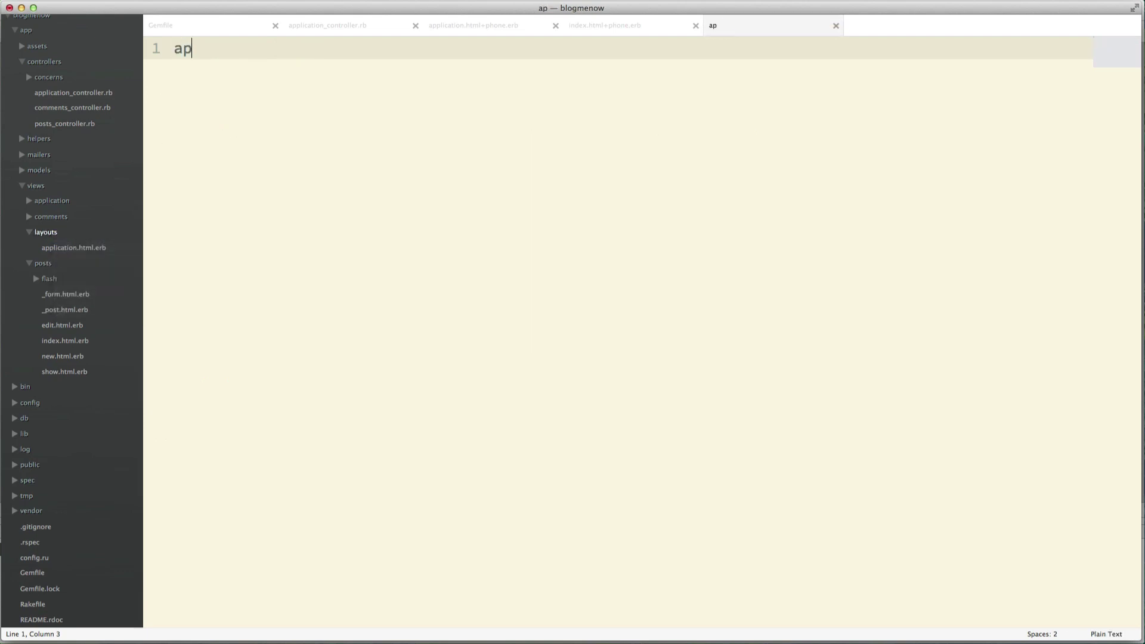
pyautogui.write('app')
pyautogui.press('BackSpace')
pyautogui.press('BackSpace')
pyautogui.press('BackSpace')
pyautogui.press('super+s')
pyautogui.write('appl')
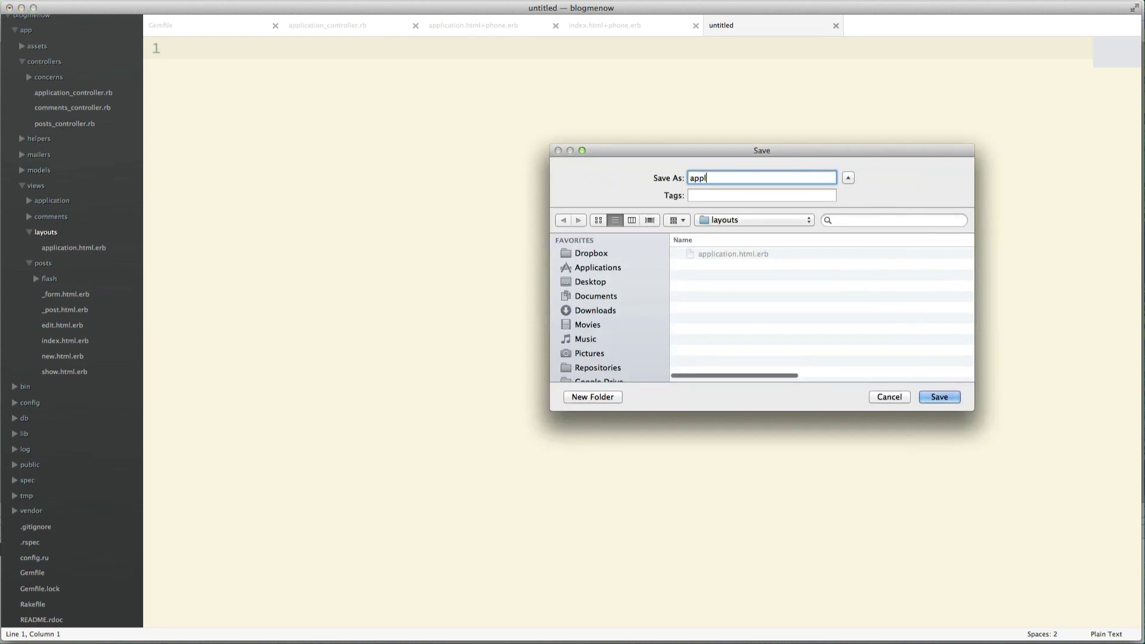
pyautogui.write('ication.htm')
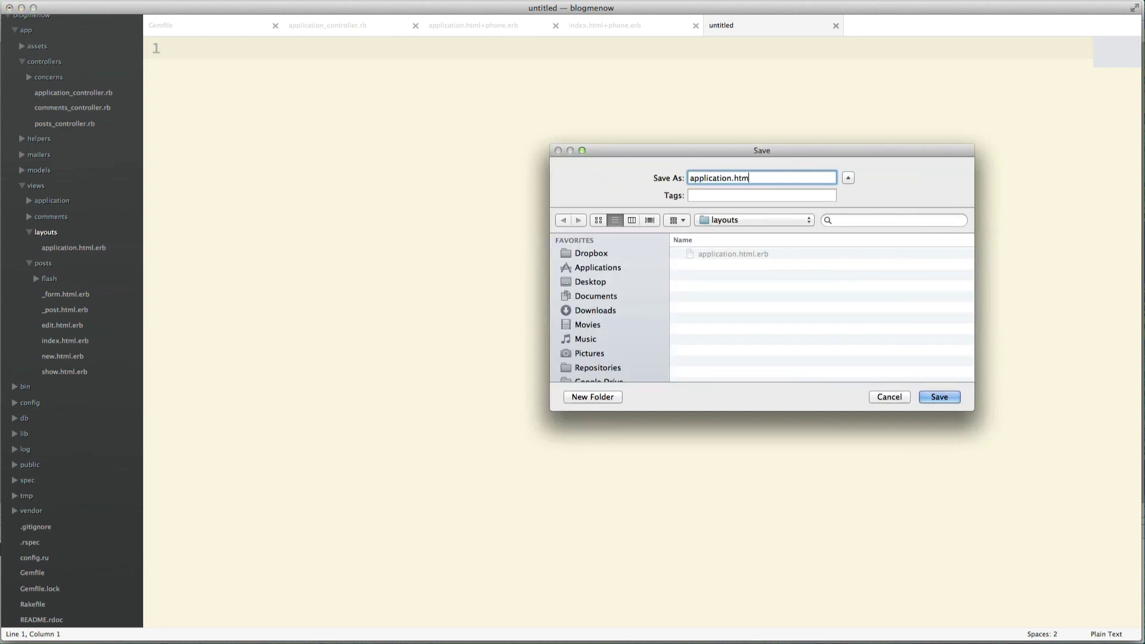
pyautogui.write('l+phon')
pyautogui.write('e.erb')
pyautogui.press('Return')
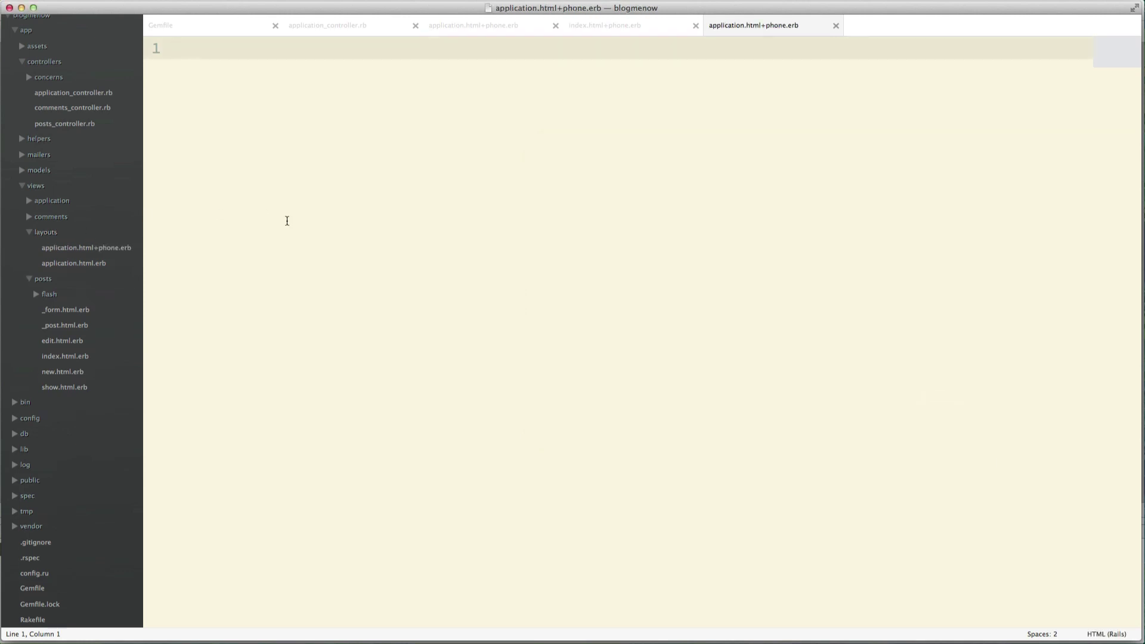
pyautogui.write('<')
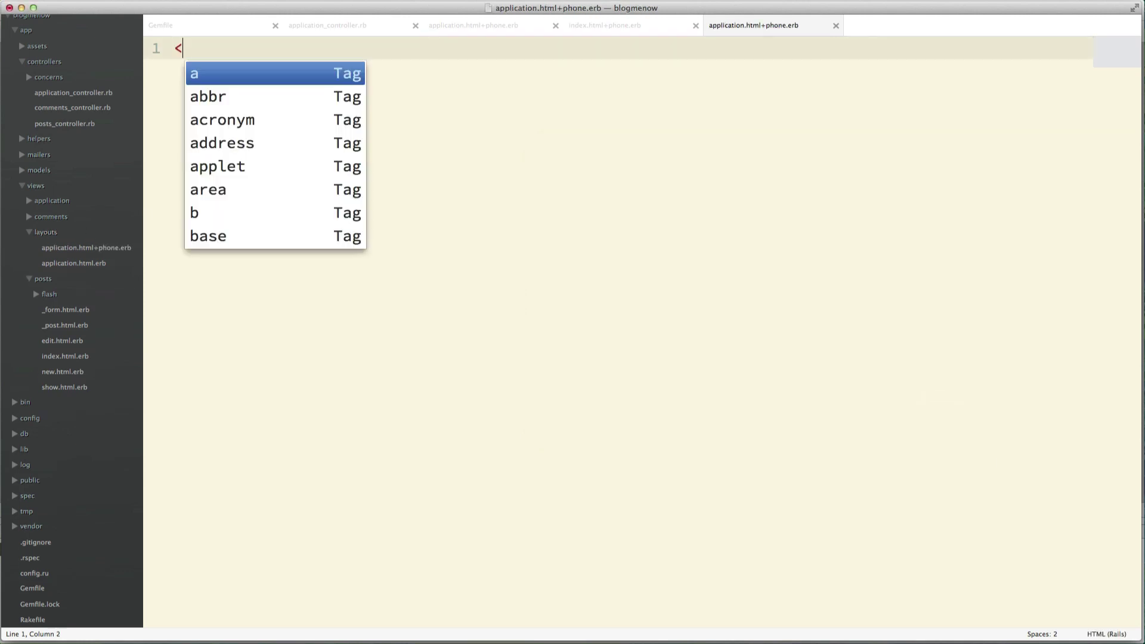
pyautogui.write('h1>')
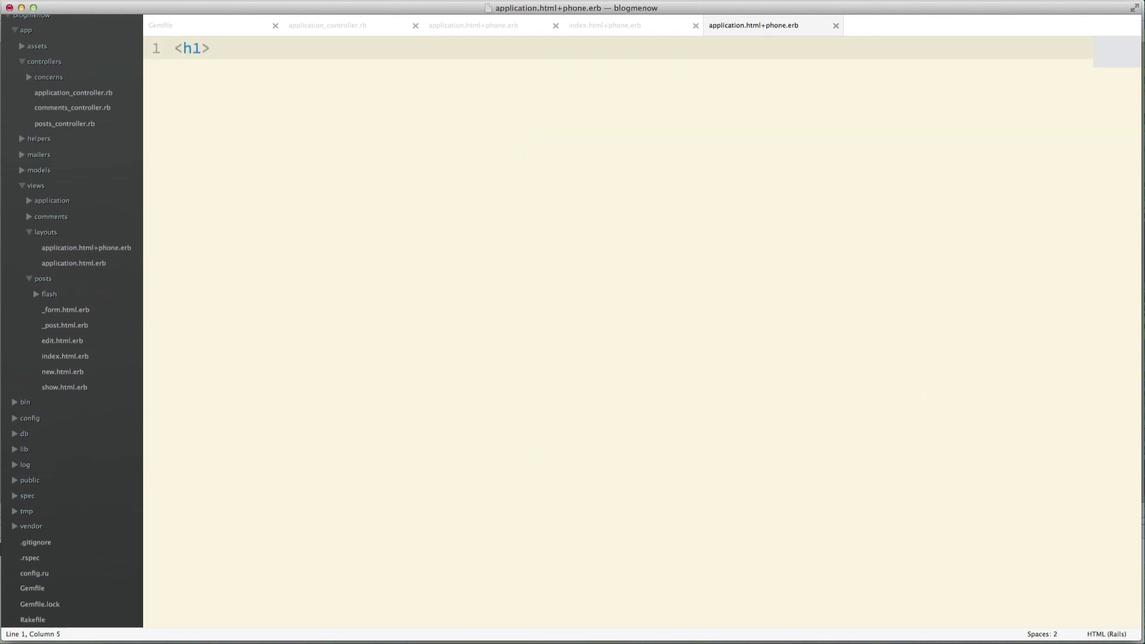
pyautogui.write('P')
pyautogui.write('hone</h1>')
# Fill it with <h1>Phone</h1> and <%= yield %>, save, and view the posts page.
pyautogui.press('Return')
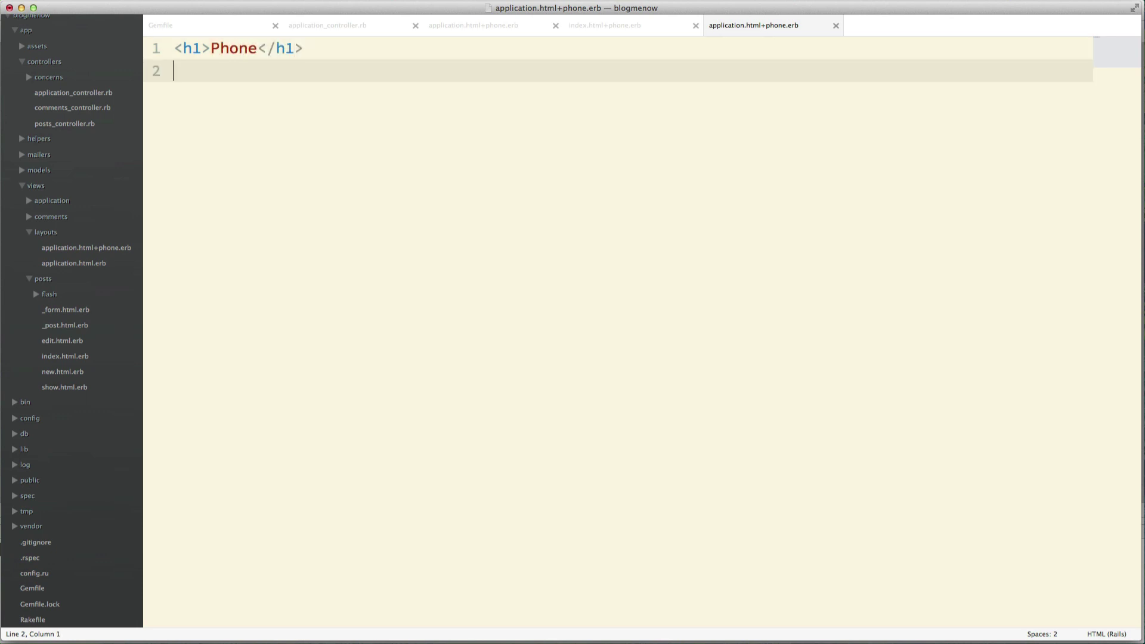
pyautogui.write('<%= yi')
pyautogui.write('eld %>')
pyautogui.press('cmd+s')
pyautogui.press('super+Tab')
pyautogui.press('super+Tab')
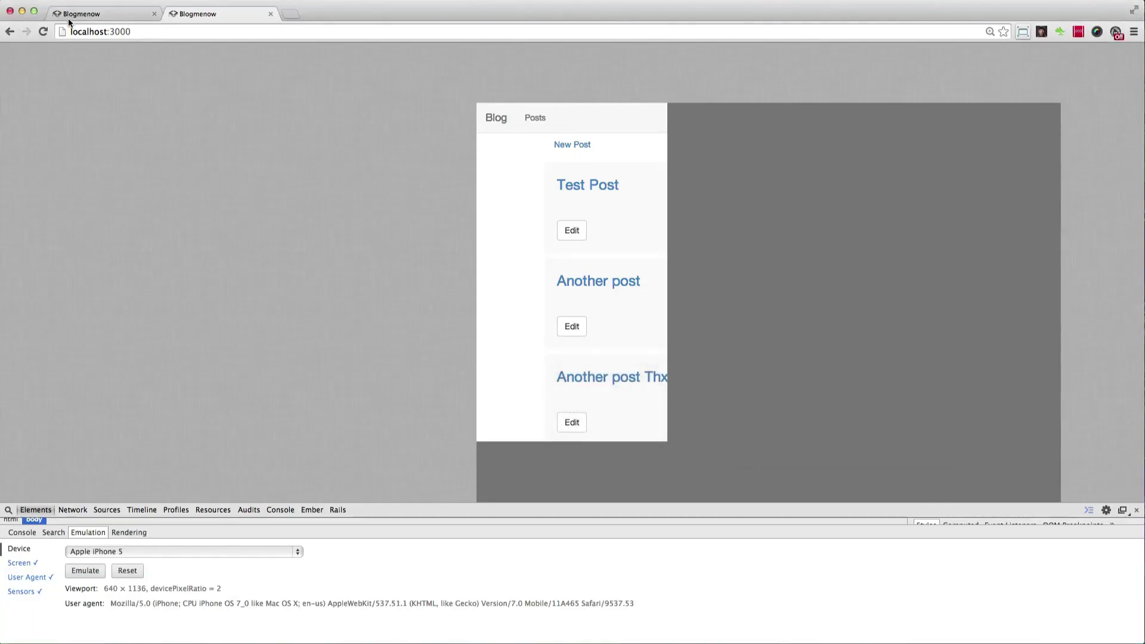
pyautogui.click(69, 18)
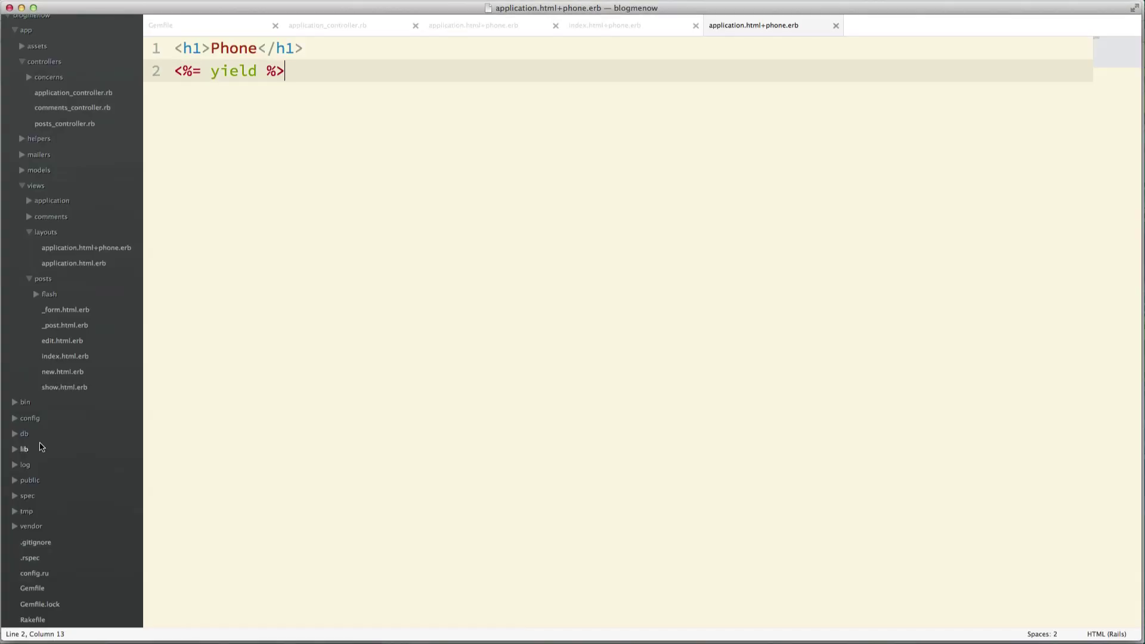
# Create posts/index.html+phone.erb containing <h2>posts#index</h2> and save it.
pyautogui.rightClick(43, 284)
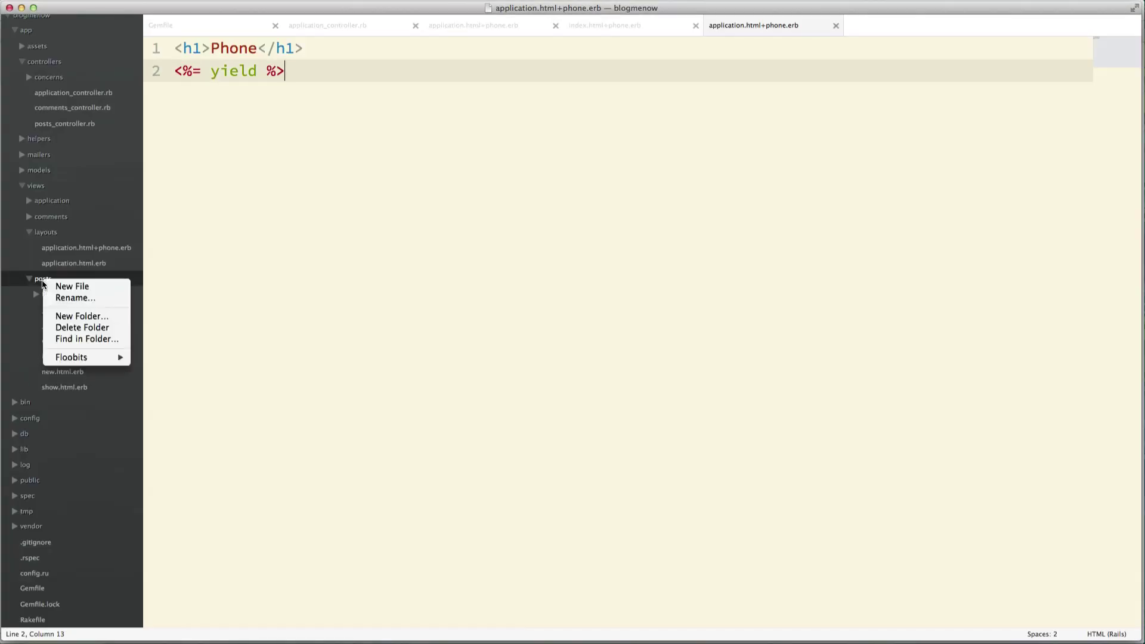
pyautogui.click(59, 287)
pyautogui.press('super+s')
pyautogui.write('index')
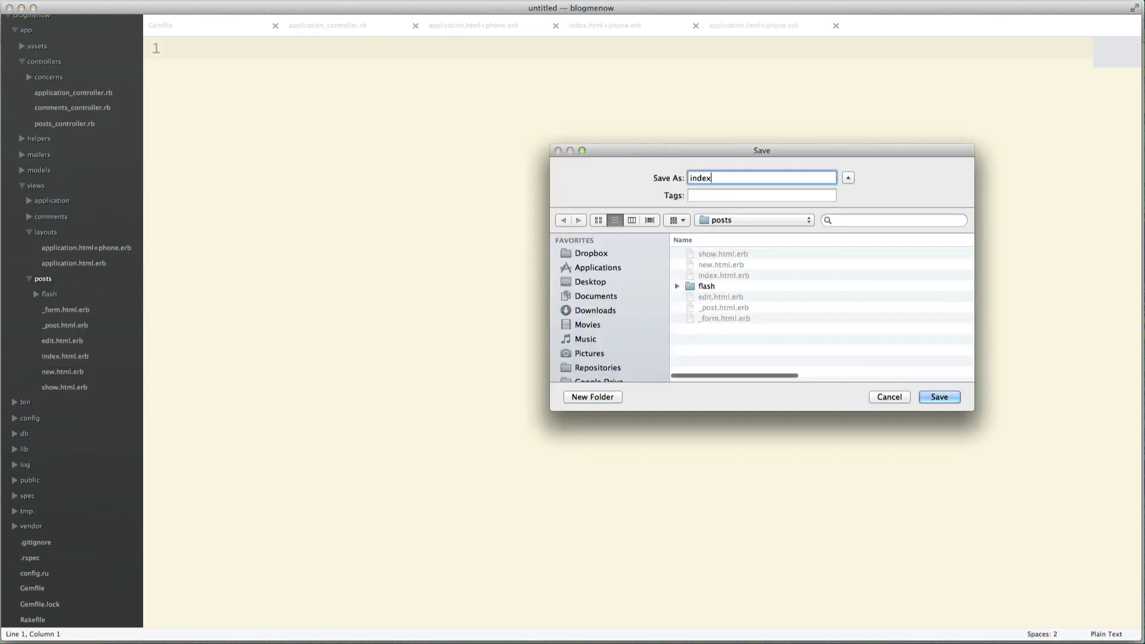
pyautogui.write('.html+')
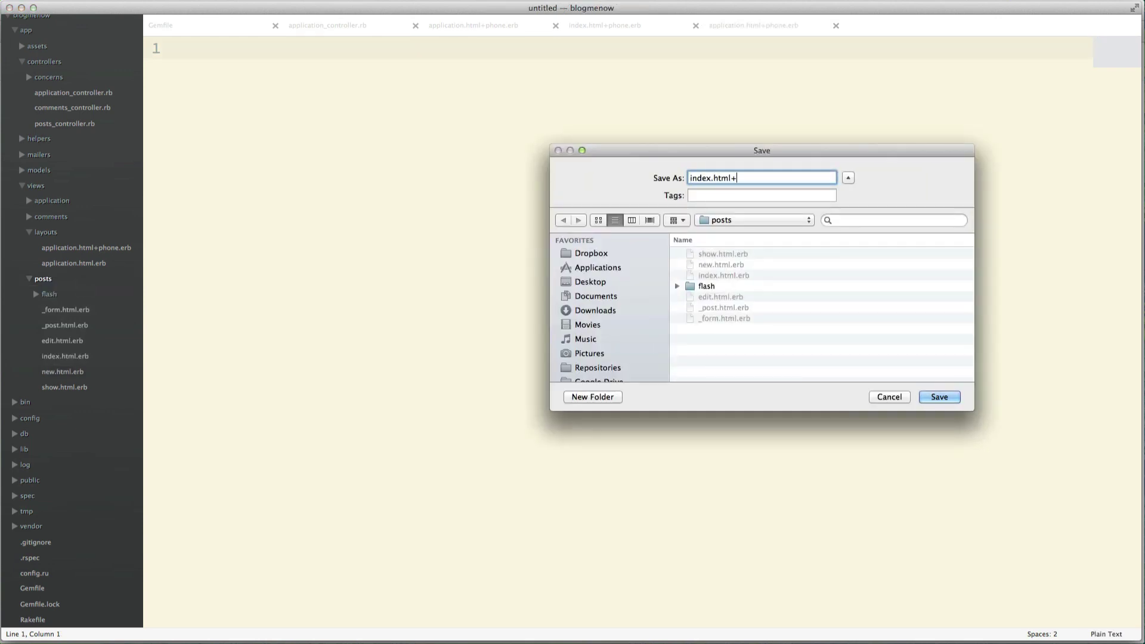
pyautogui.write('phone.erb')
pyautogui.press('Return')
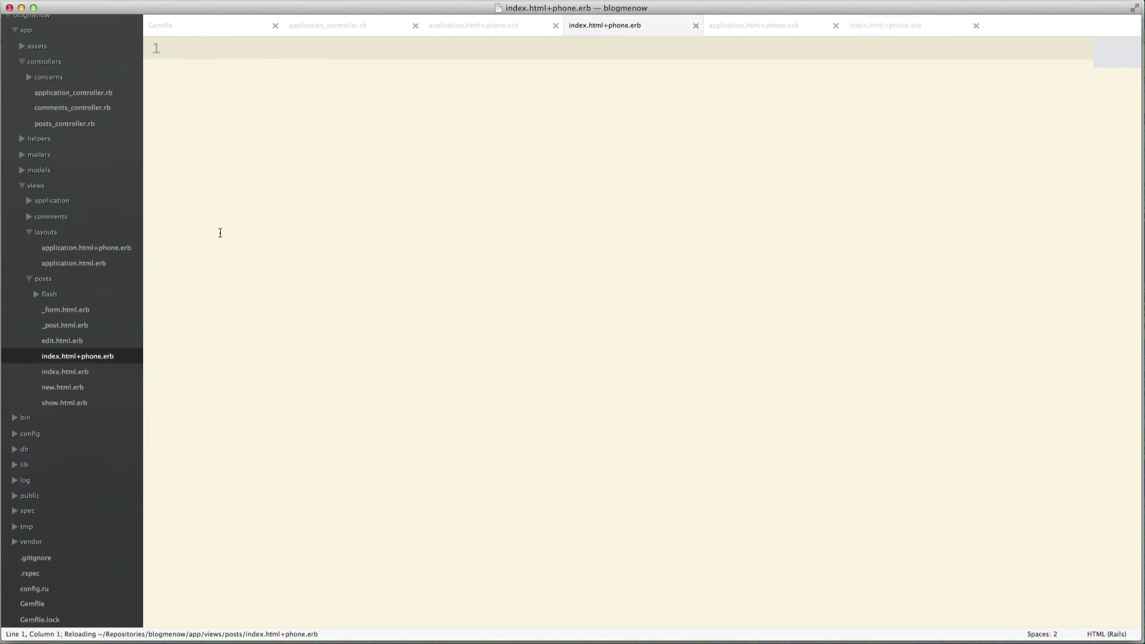
pyautogui.write('<h')
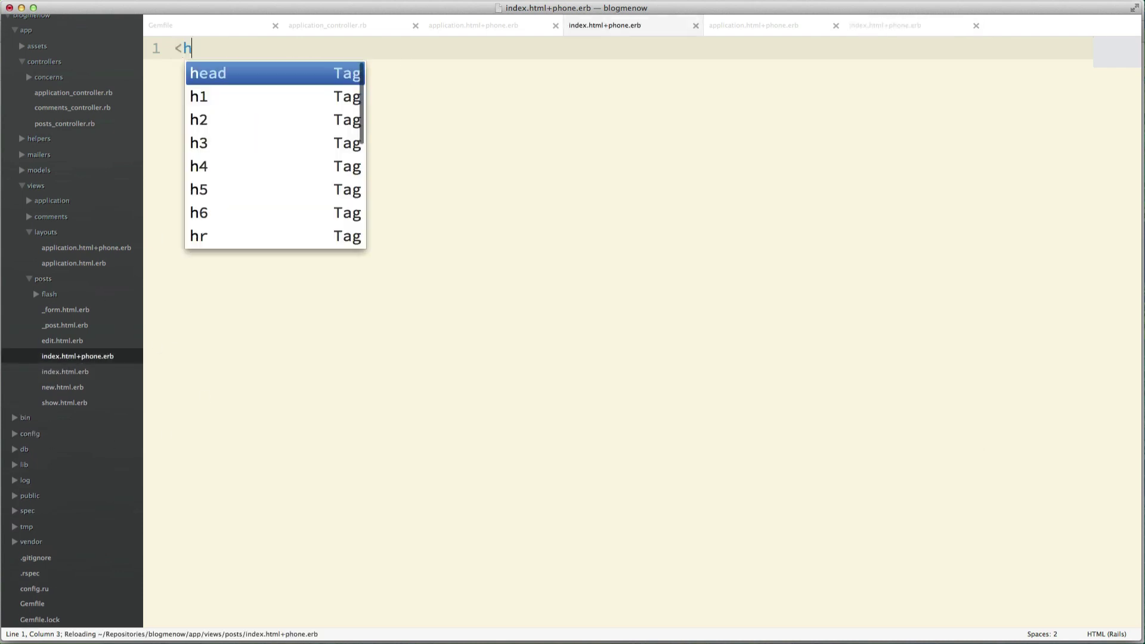
pyautogui.write('2>po')
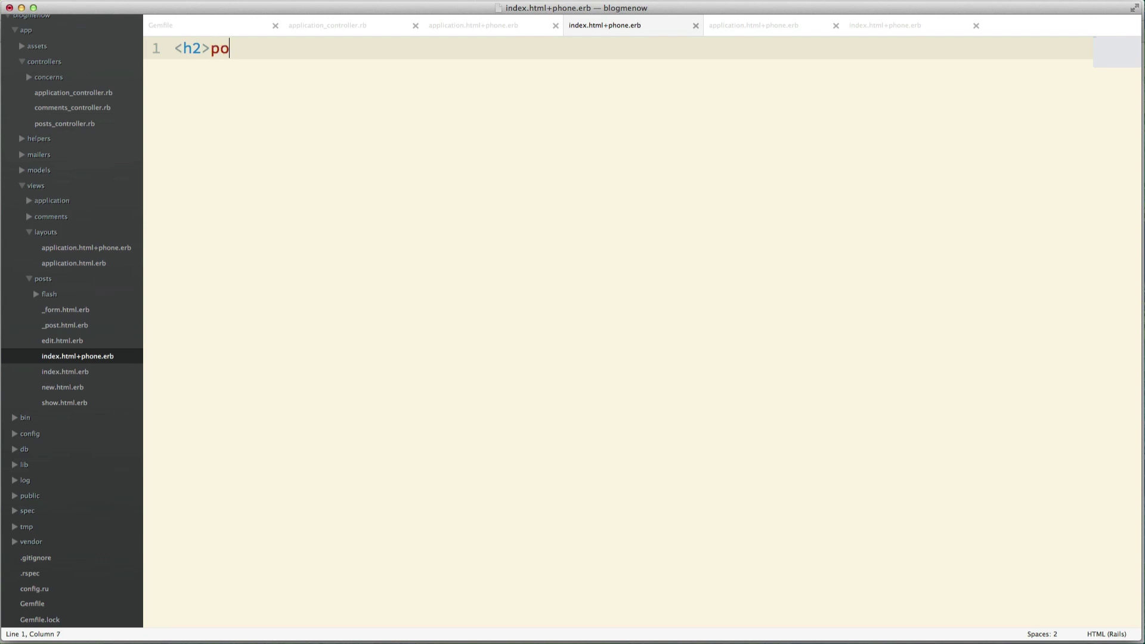
pyautogui.write('sts#index<')
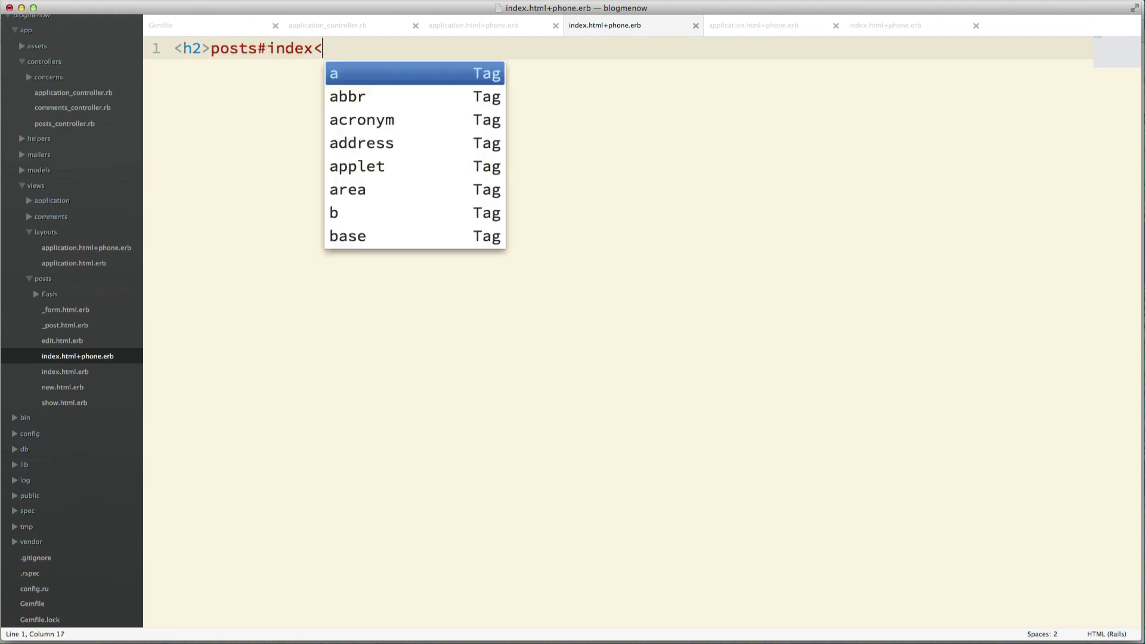
pyautogui.write('/h2>')
pyautogui.hotkey('ctrl', 's')
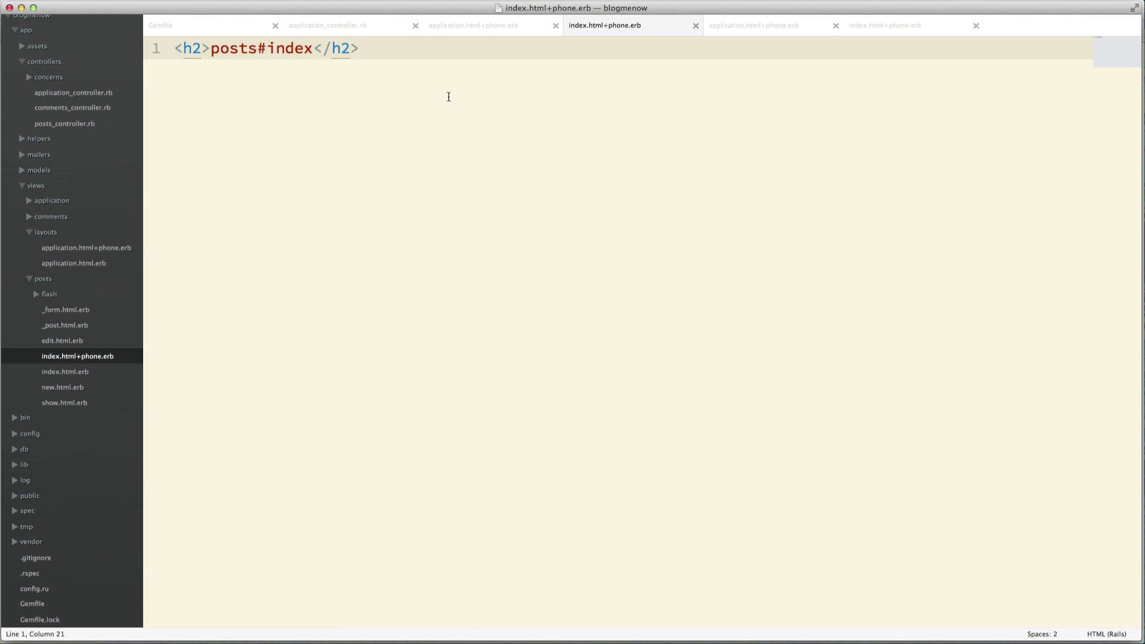
pyautogui.hotkey('ctrl', 's')
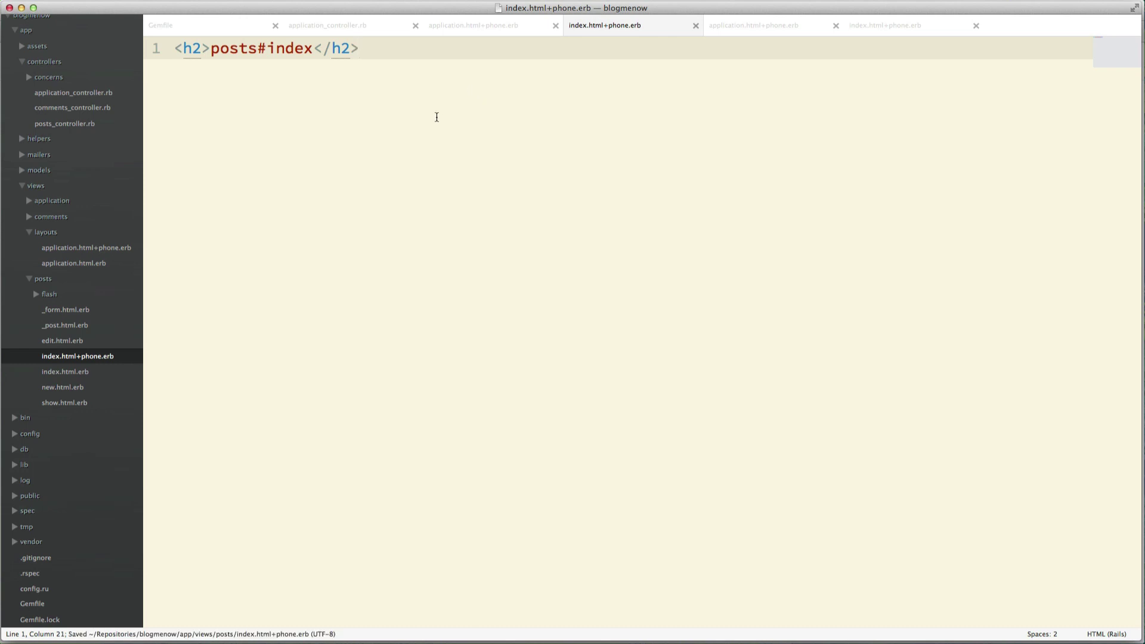
# Reload the posts page and the iPhone-emulated Blogmenow tab in Chrome.
pyautogui.press('super+Tab')
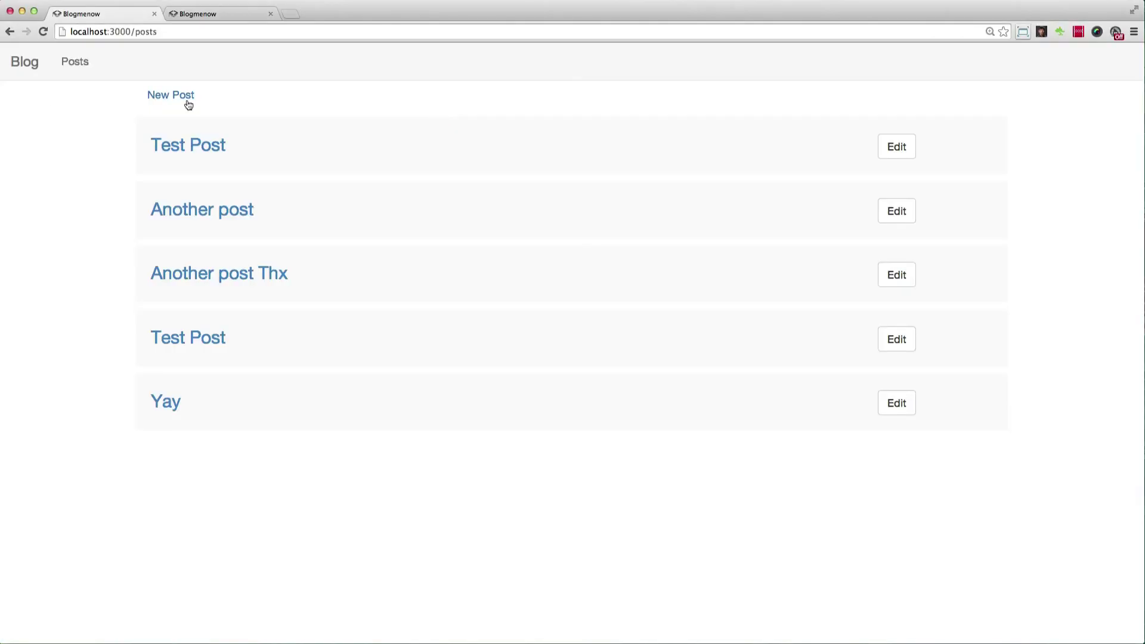
pyautogui.press('super+r')
pyautogui.click(209, 12)
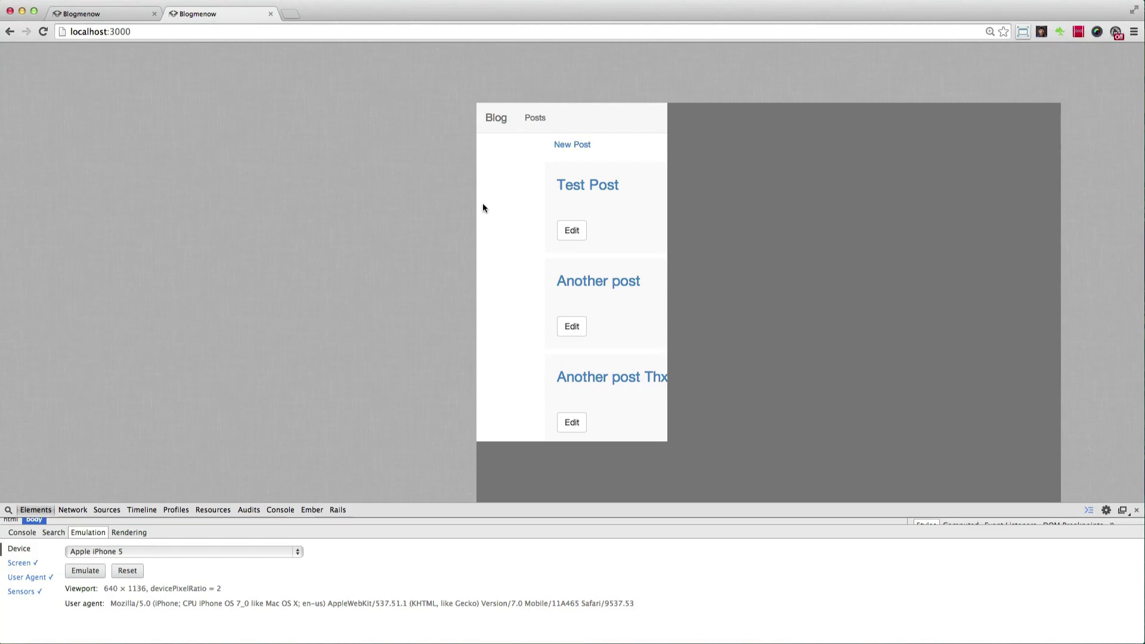
pyautogui.press('super+r')
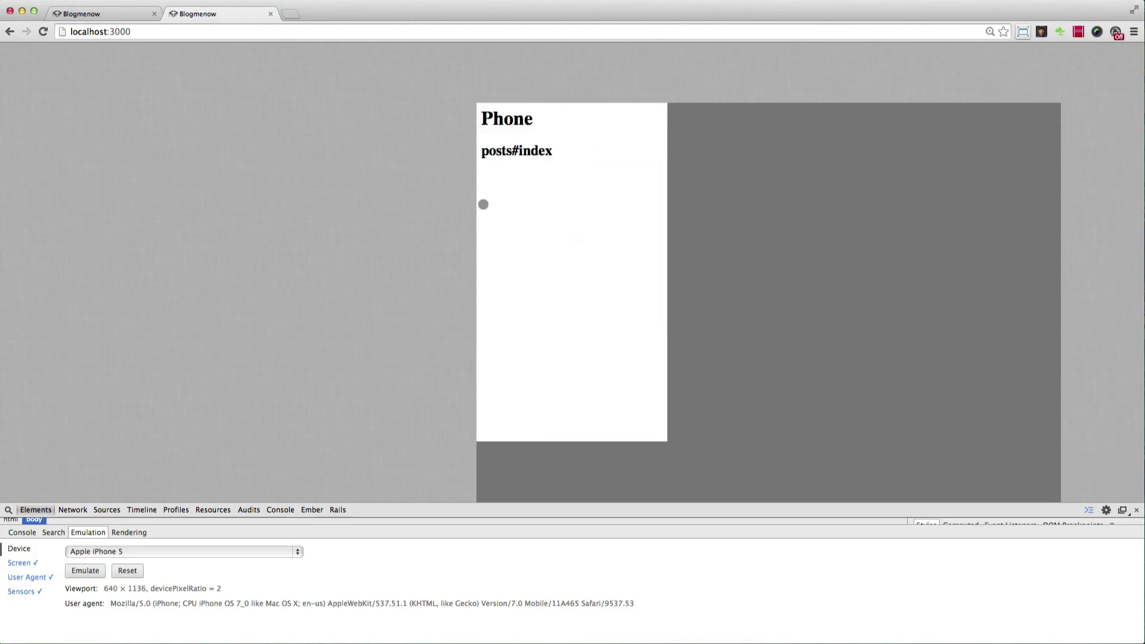